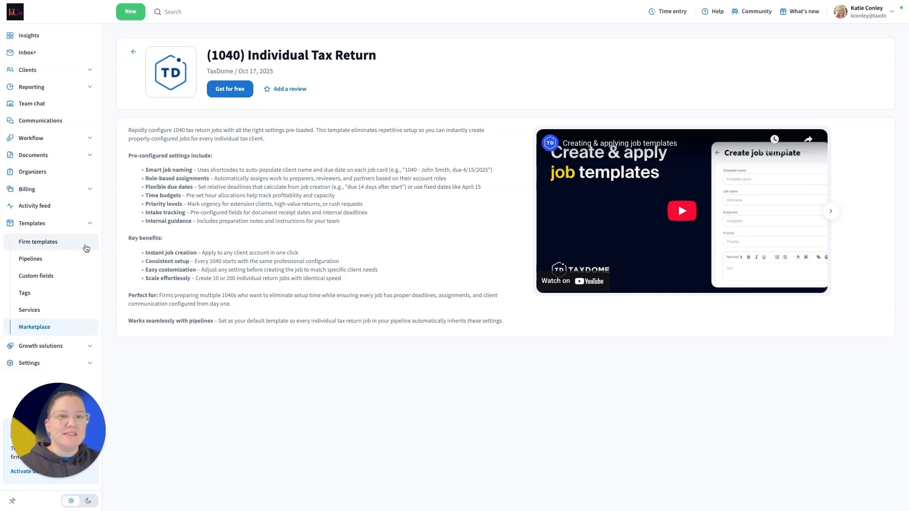
Open the (1040) Individual Tax Return job template from the firm's job templates for editing
left_click(82, 250)
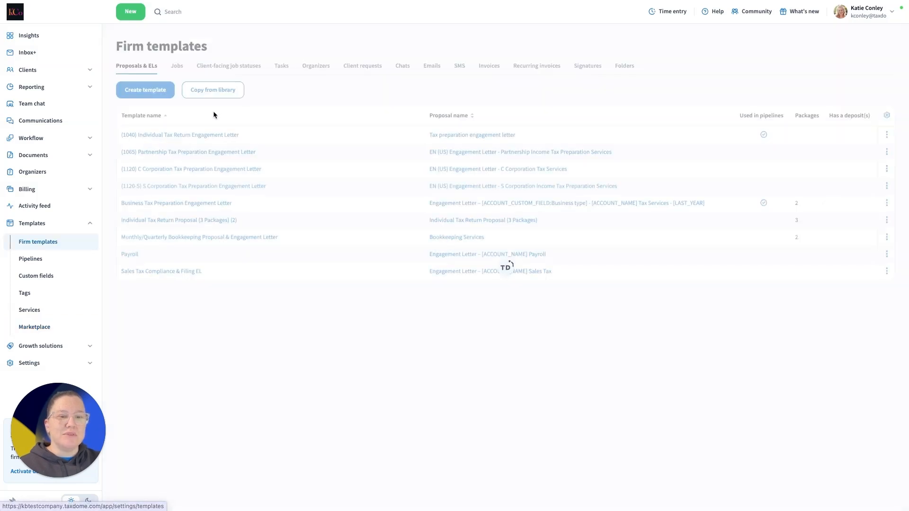
left_click(178, 67)
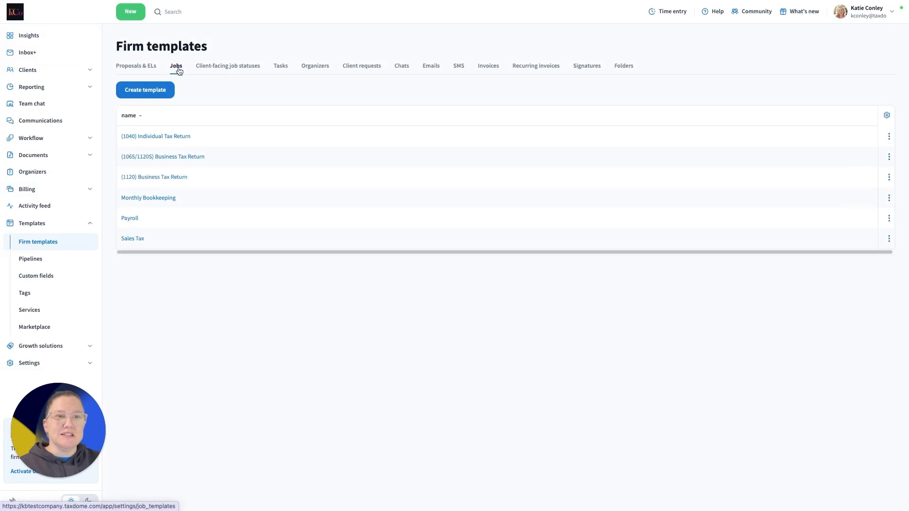
left_click(172, 137)
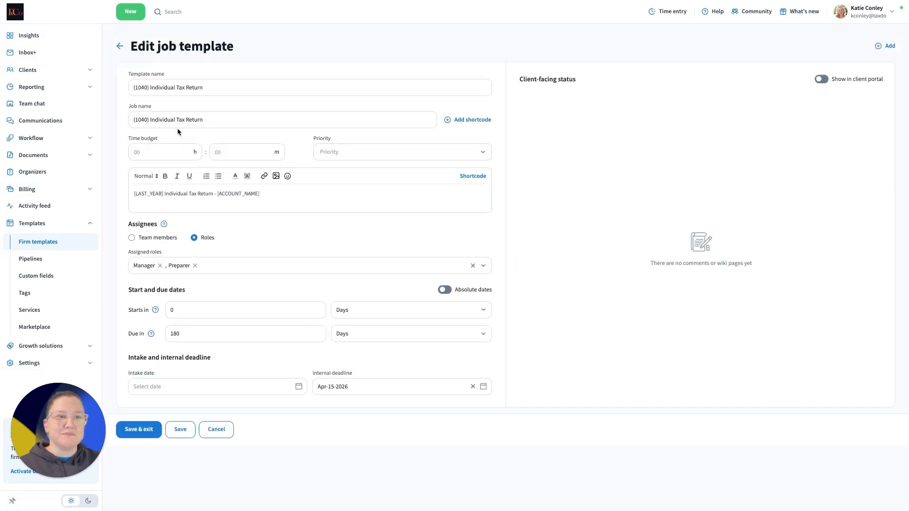
left_click(229, 87)
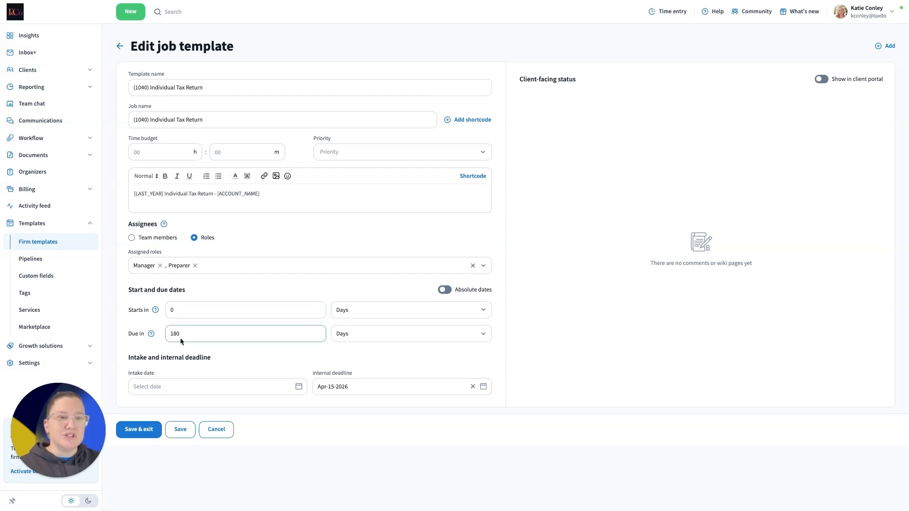
Switch the job template to absolute dates, set its due date to Apr-15-2026, and save it
left_click(353, 335)
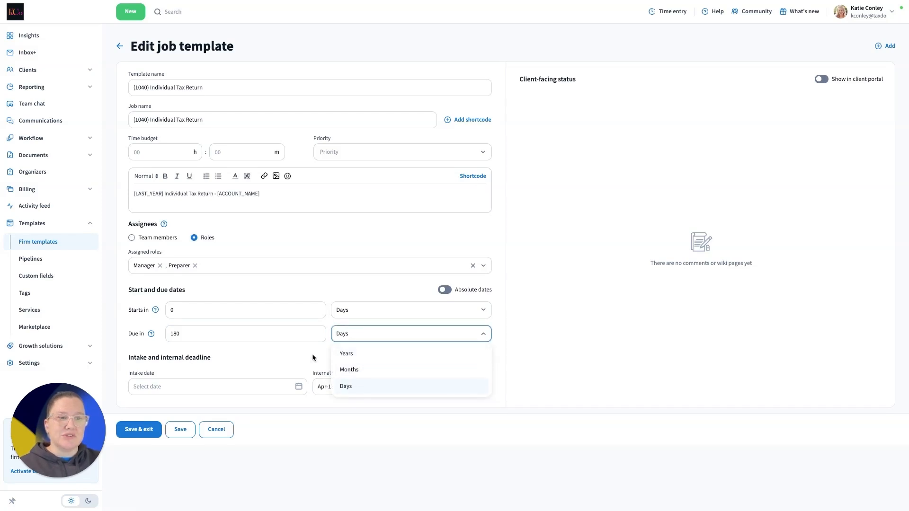
left_click(444, 289)
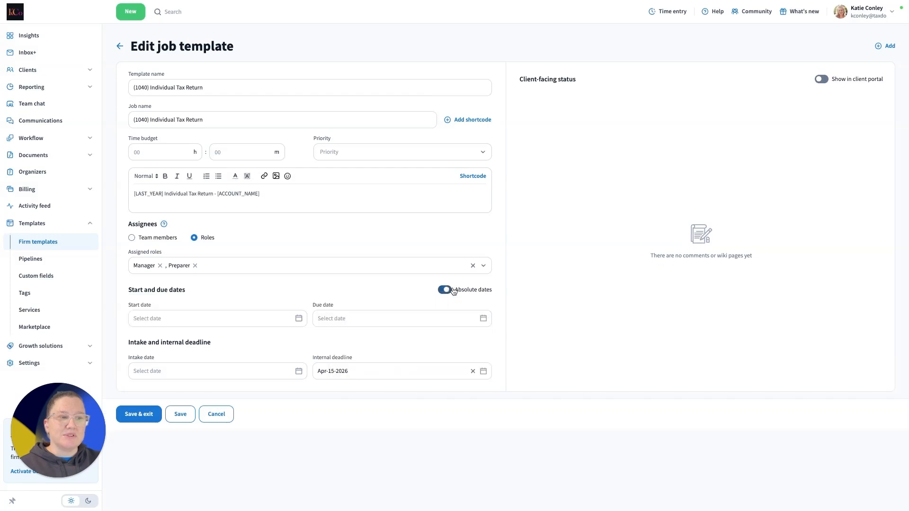
left_click(389, 321)
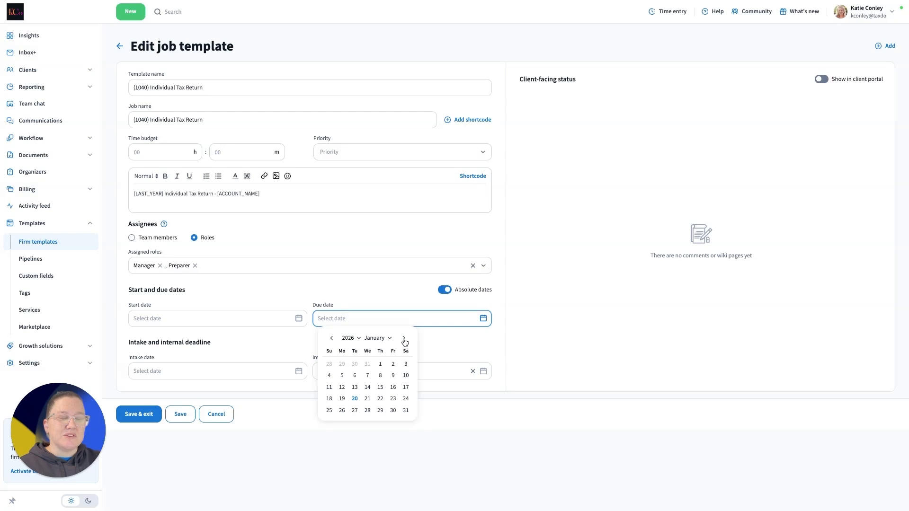
left_click(404, 338)
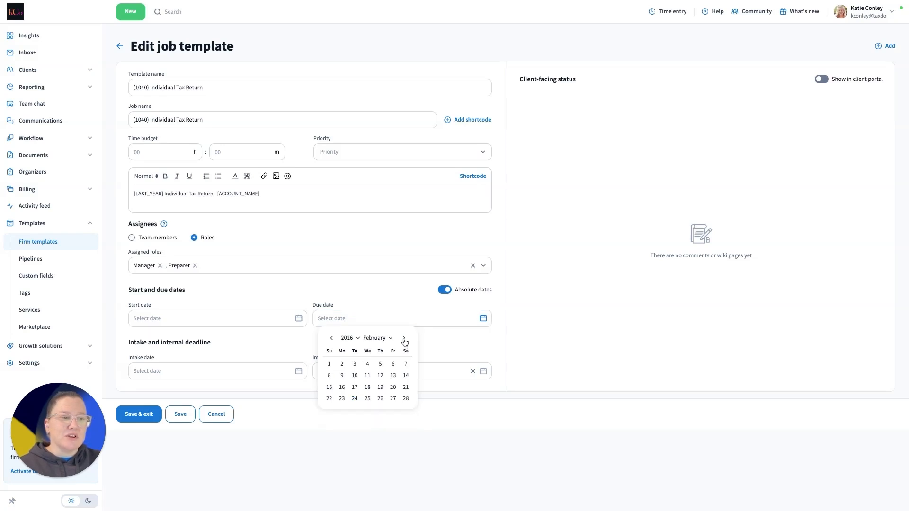
left_click(403, 338)
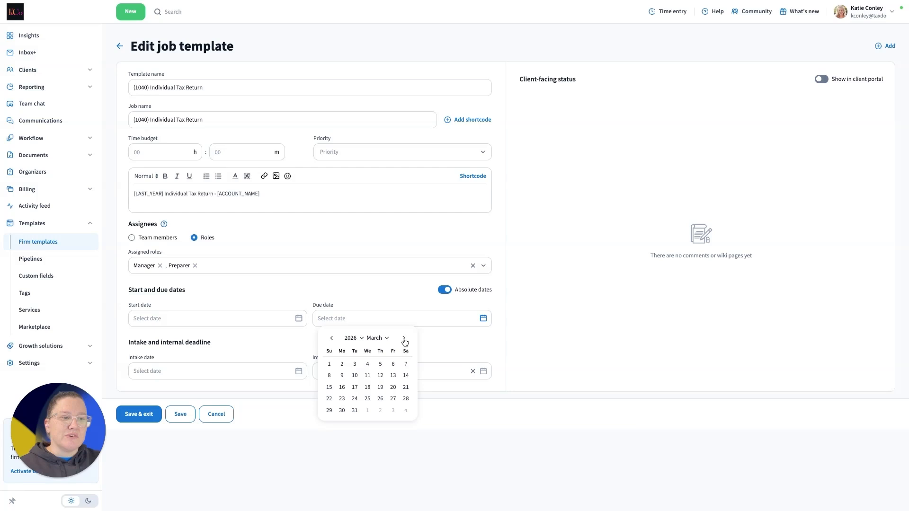
left_click(404, 338)
left_click(367, 387)
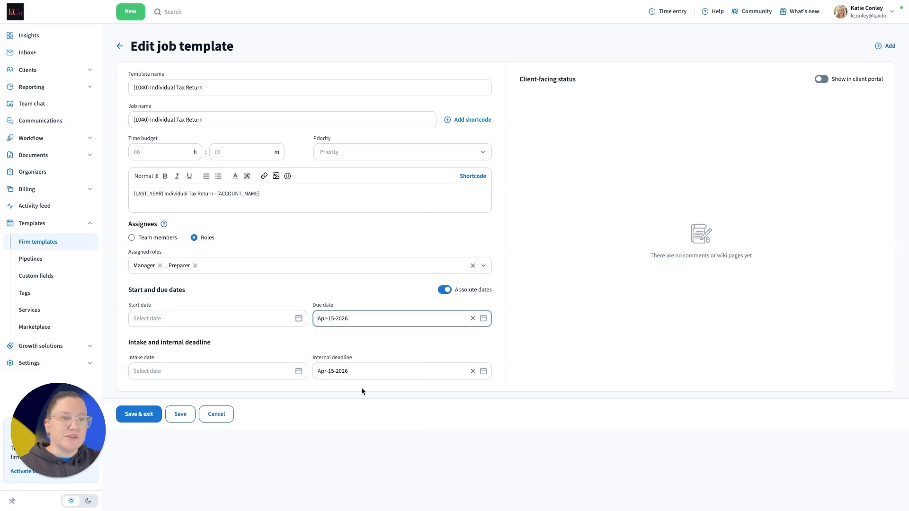
left_click(175, 414)
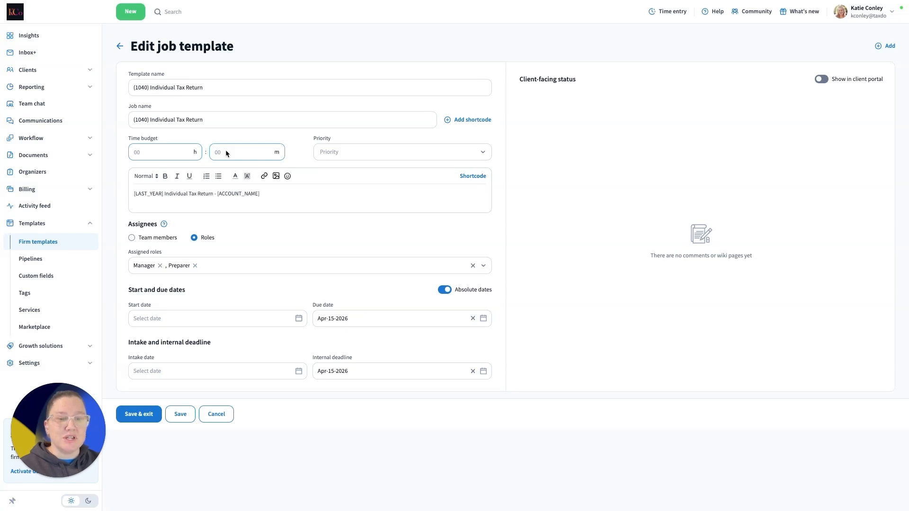
Preview the priority options and the client-facing status fields without applying them, and save and close the job template
left_click(348, 151)
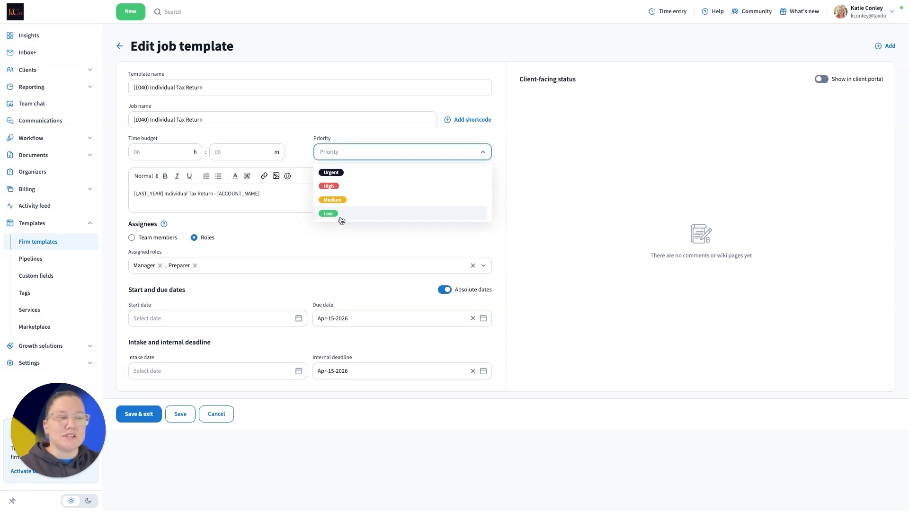
left_click(290, 228)
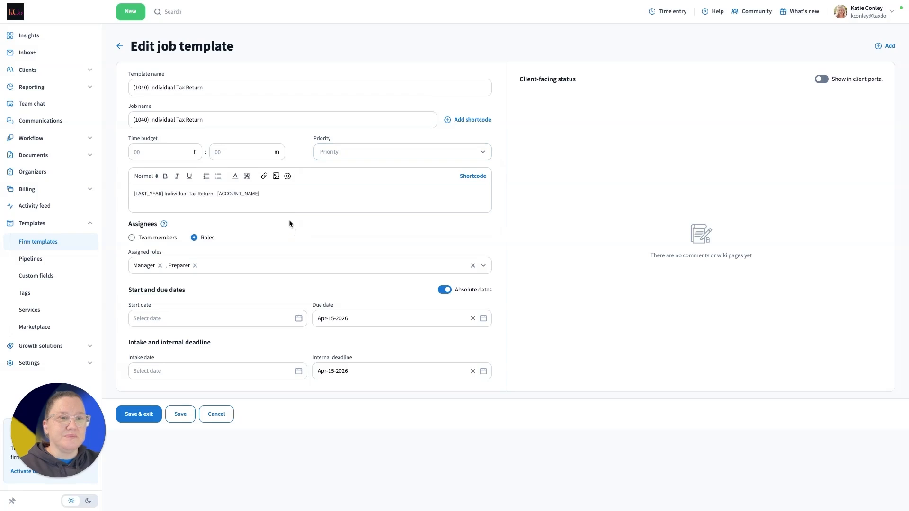
left_click(822, 80)
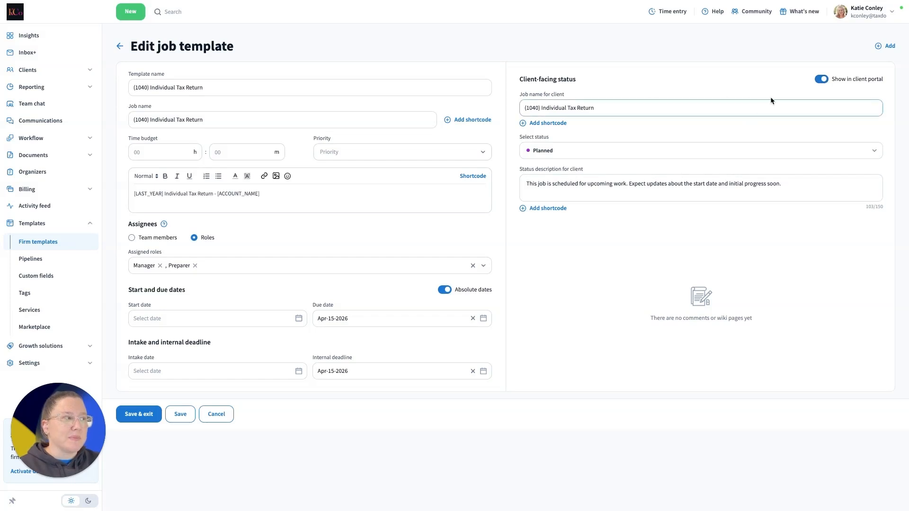
left_click(823, 79)
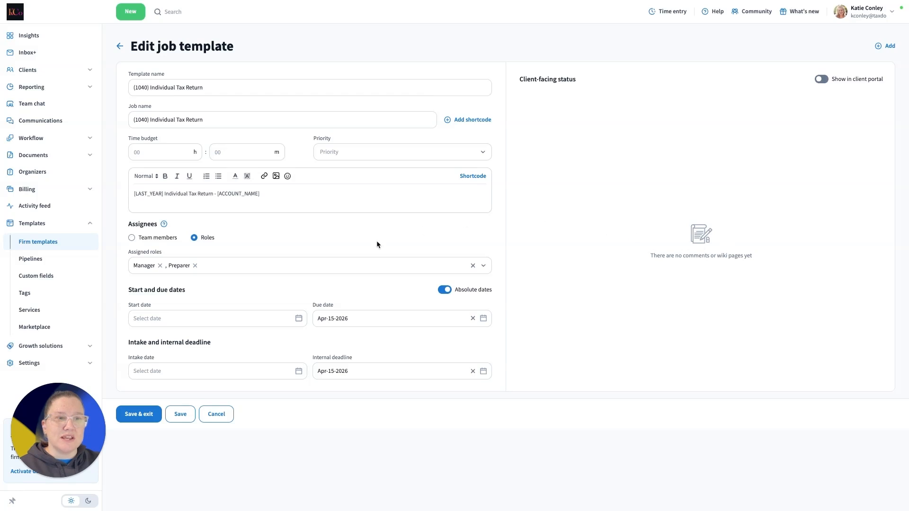
left_click(152, 417)
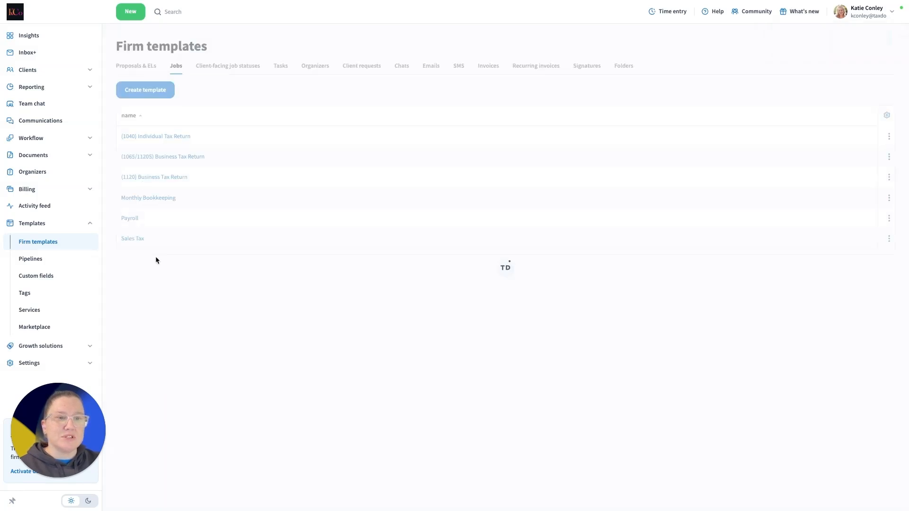
Start a new job and assign it to the client's account by searching for the client's first name
left_click(131, 18)
left_click(36, 353)
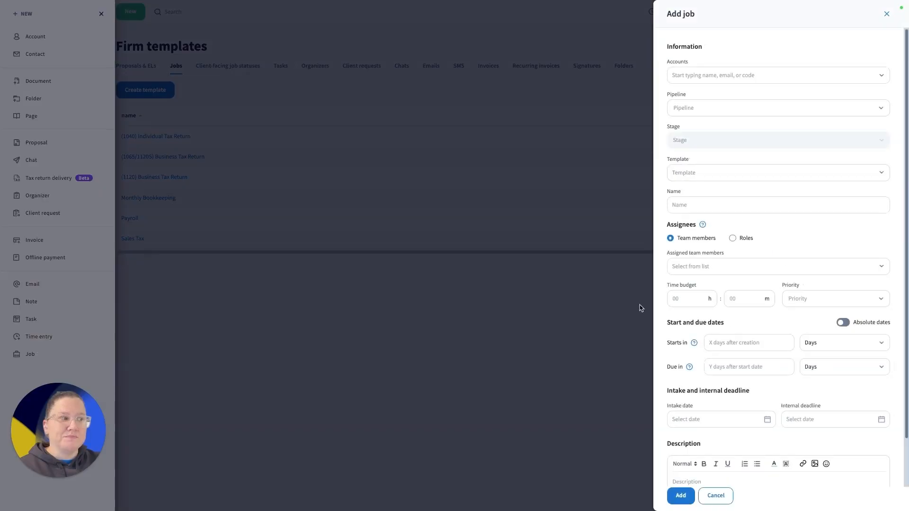
left_click(744, 80)
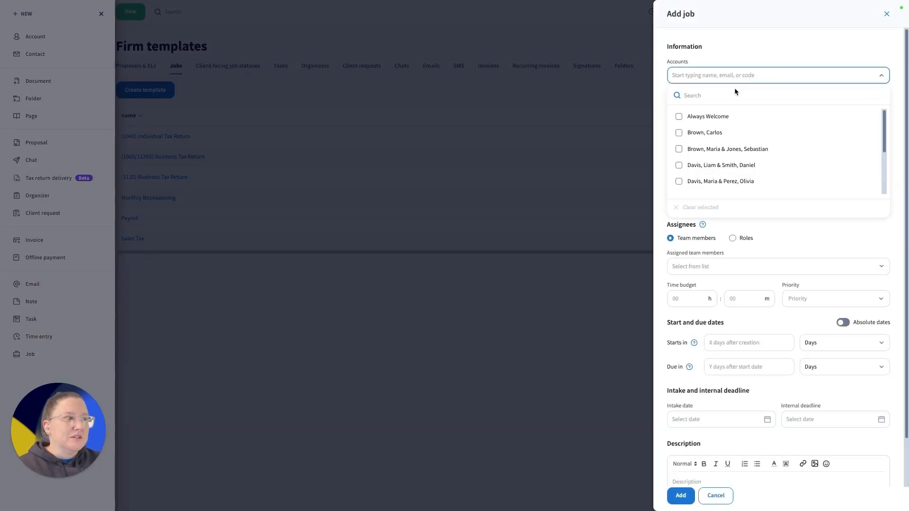
type("katie")
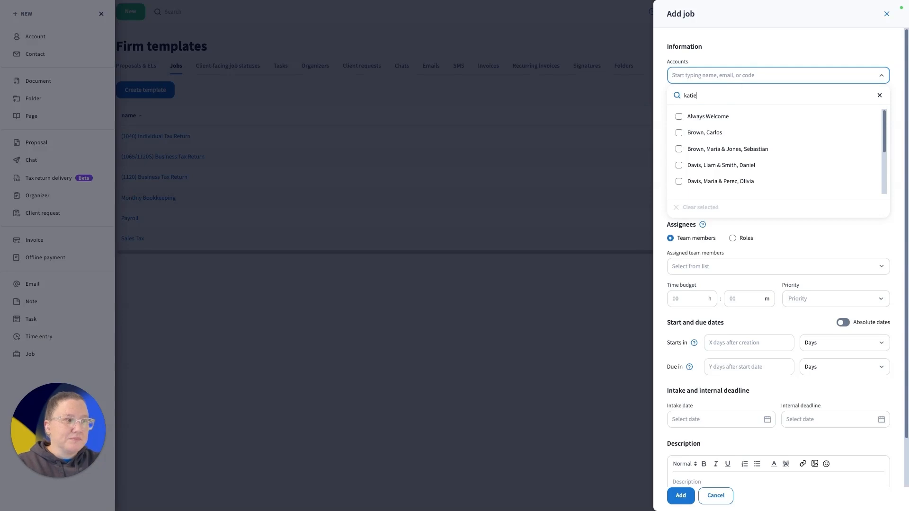
left_click(678, 118)
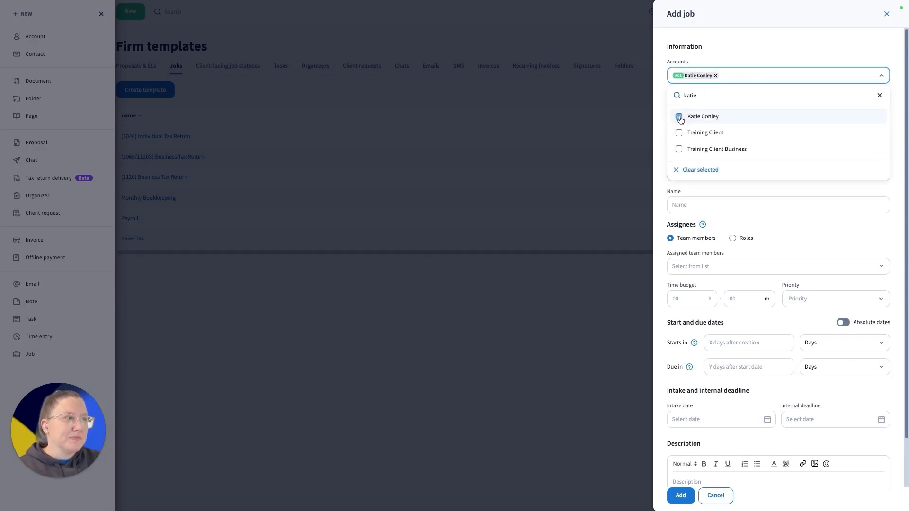
left_click(663, 115)
Set the job's pipeline to Individual Tax Return Pipeline and apply the (1040) Individual Tax Return template
left_click(680, 109)
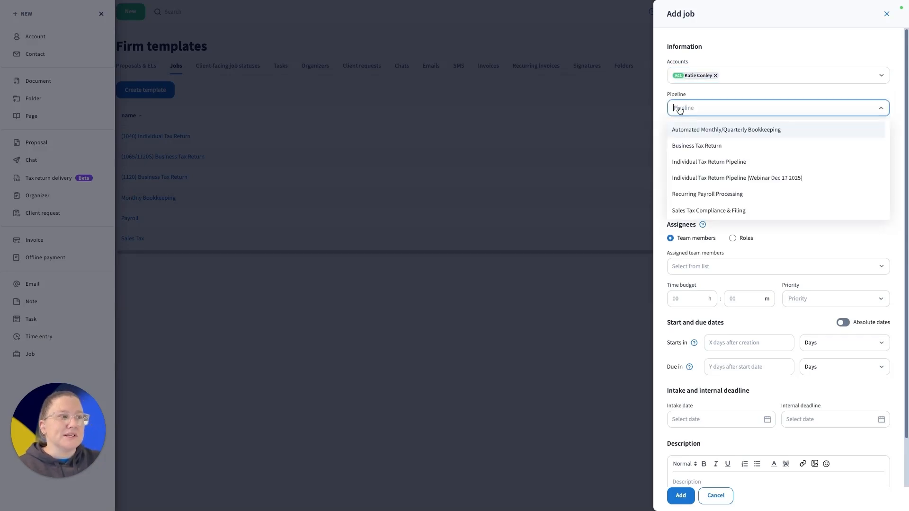
left_click(701, 163)
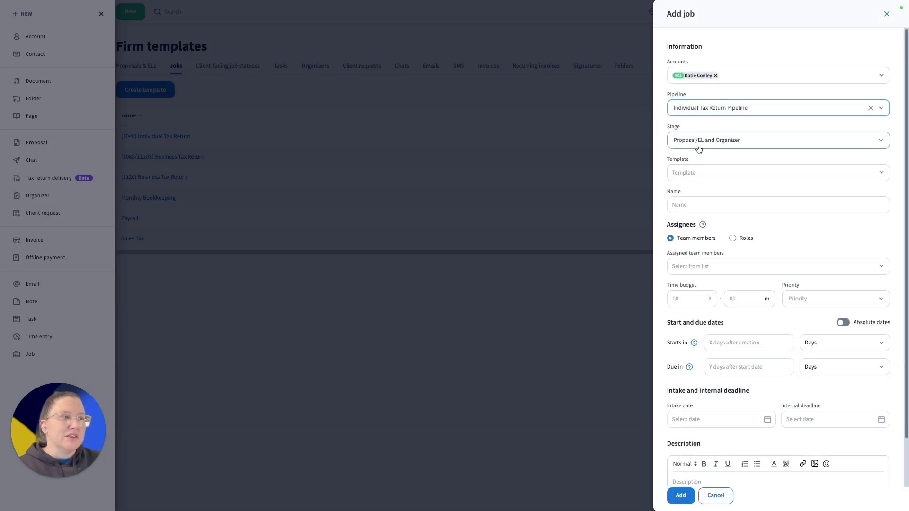
left_click(692, 172)
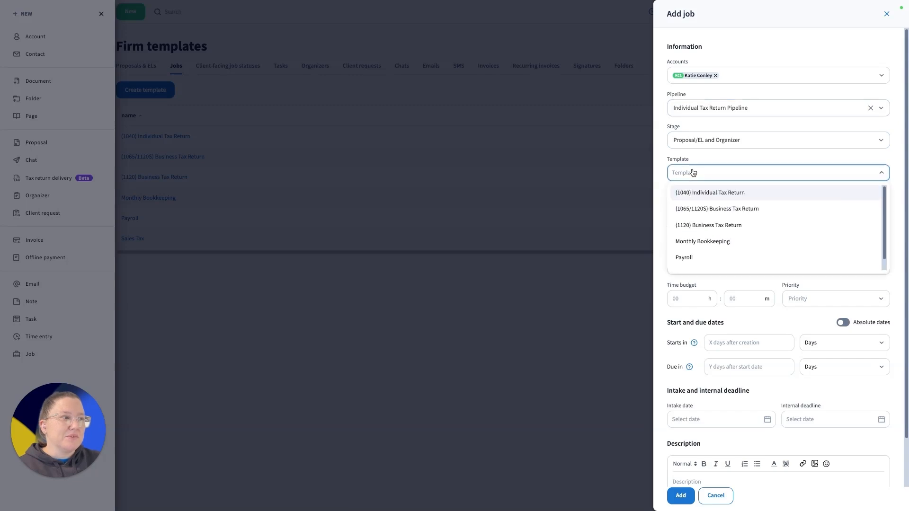
left_click(695, 193)
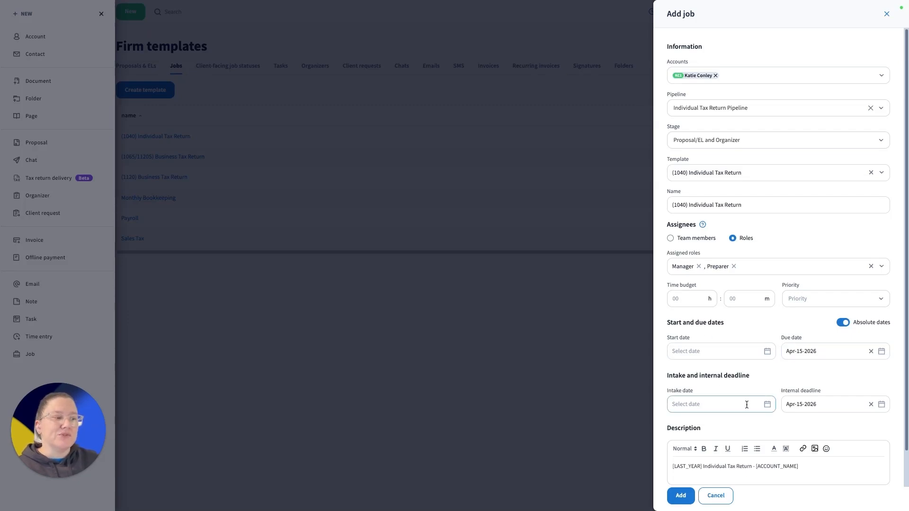
Add the job and move it into the pipeline with all scheduled automations selected
scroll(747, 404, "down", 1)
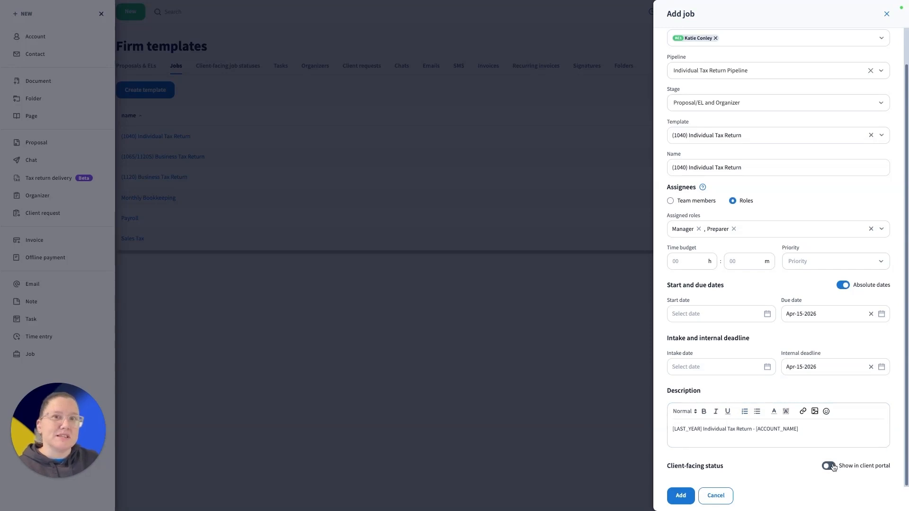
left_click(688, 500)
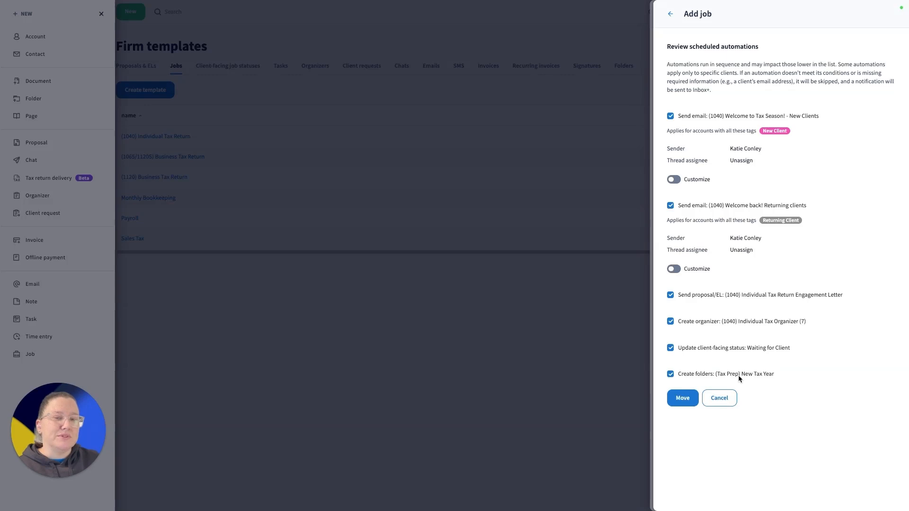
left_click(692, 401)
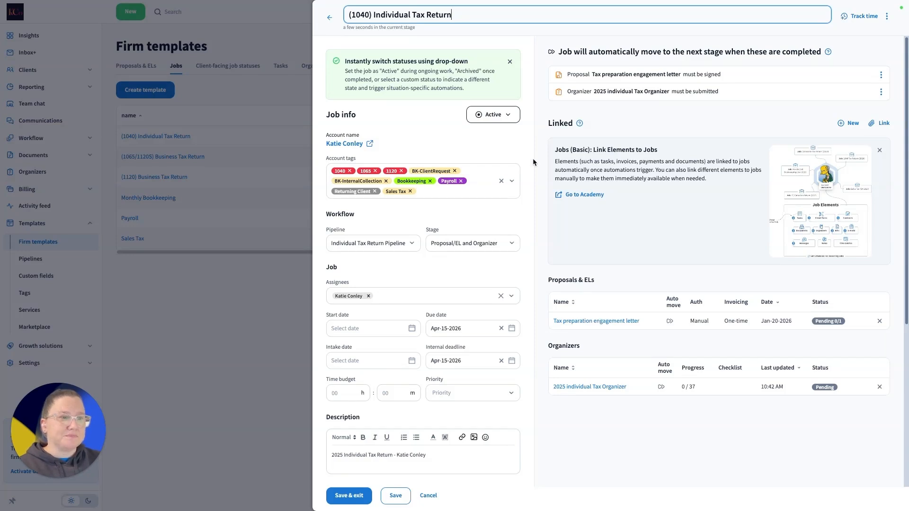
Review the new job's details, client-facing status and linked items, and list the item types that can be created and linked
scroll(428, 427, "down", 5)
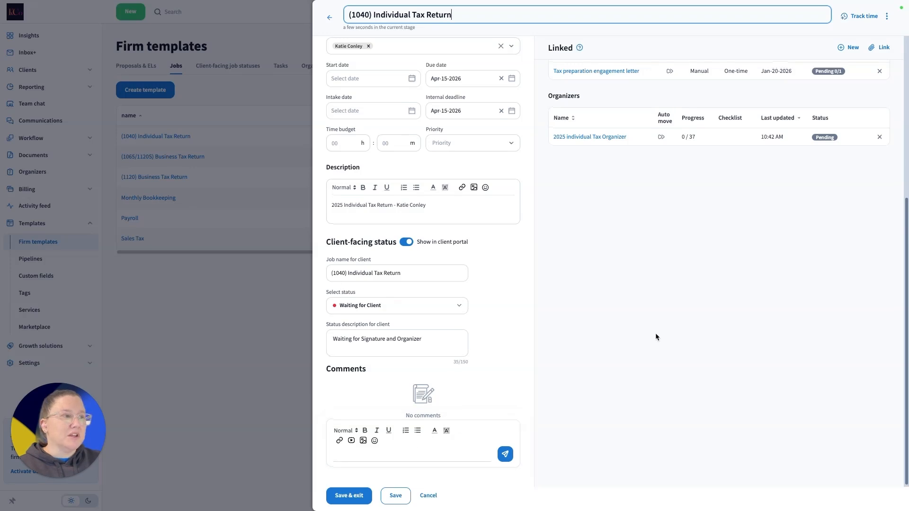
scroll(655, 334, "up", 5)
left_click(853, 124)
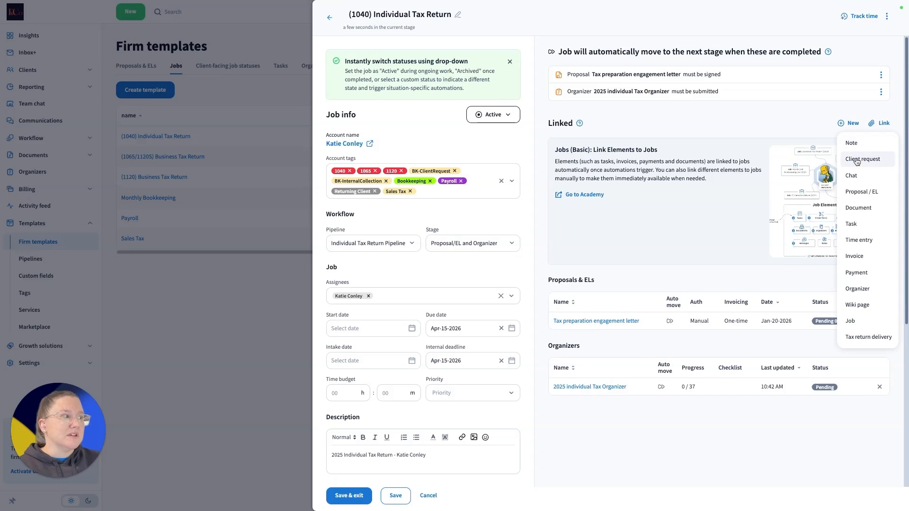